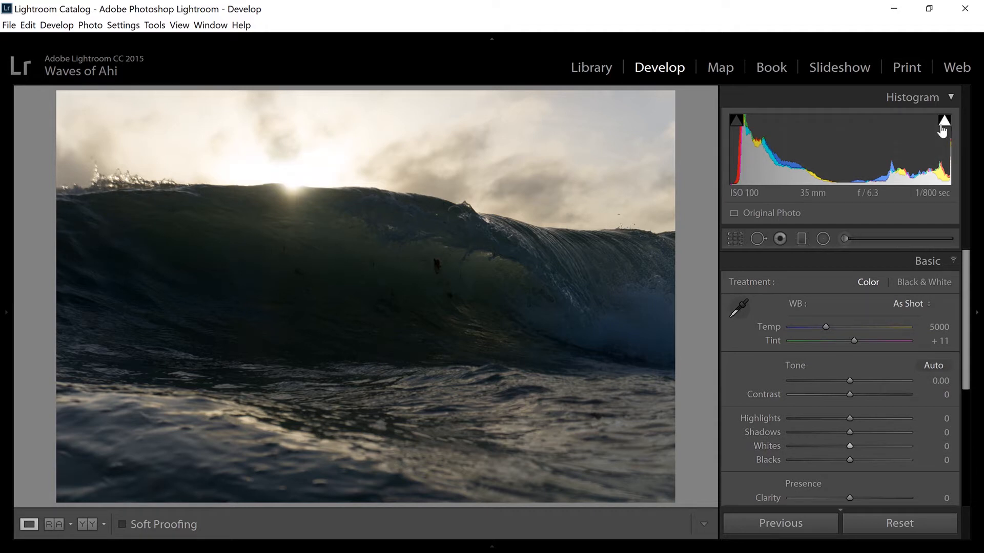
# - Show the clipping warnings on the wave photo
pyautogui.moveTo(945, 123)
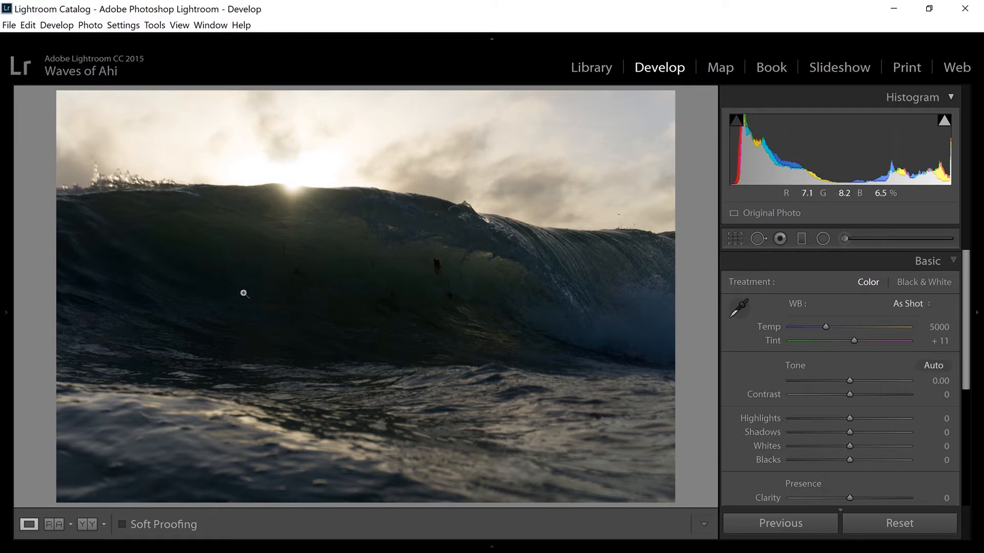
pyautogui.press('j')
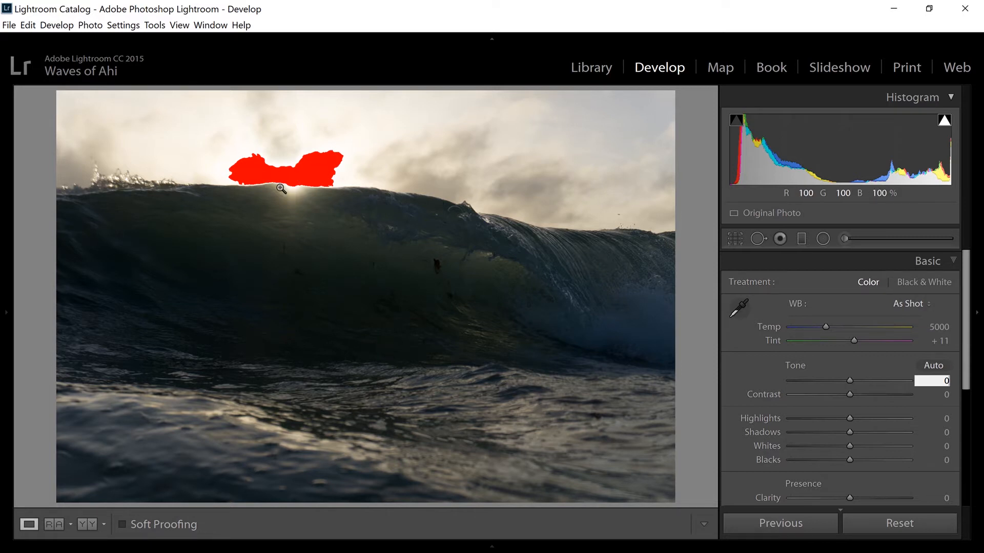
# - Look through the white balance presets without choosing one, and make first Tint and finally Temp the active adjustment
pyautogui.click(922, 284)
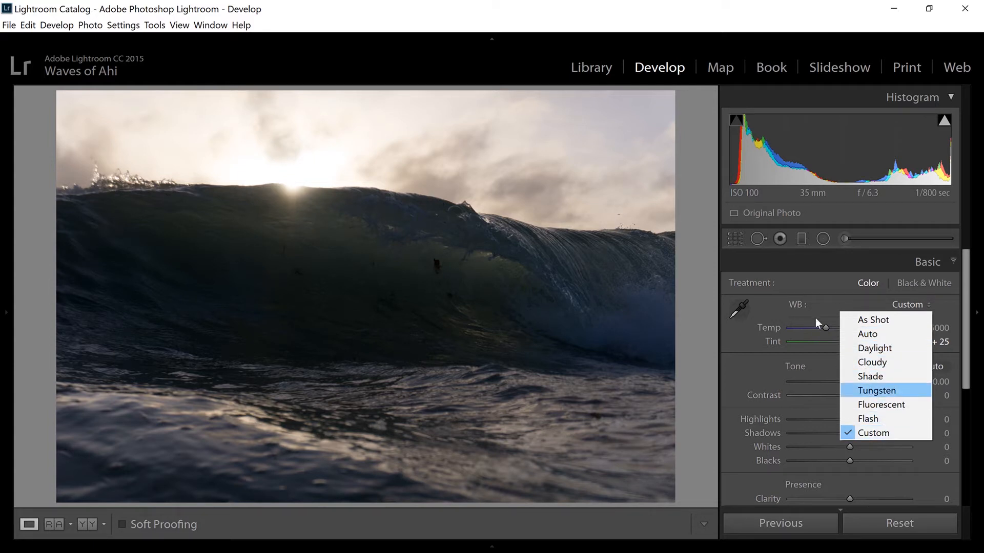
pyautogui.click(751, 343)
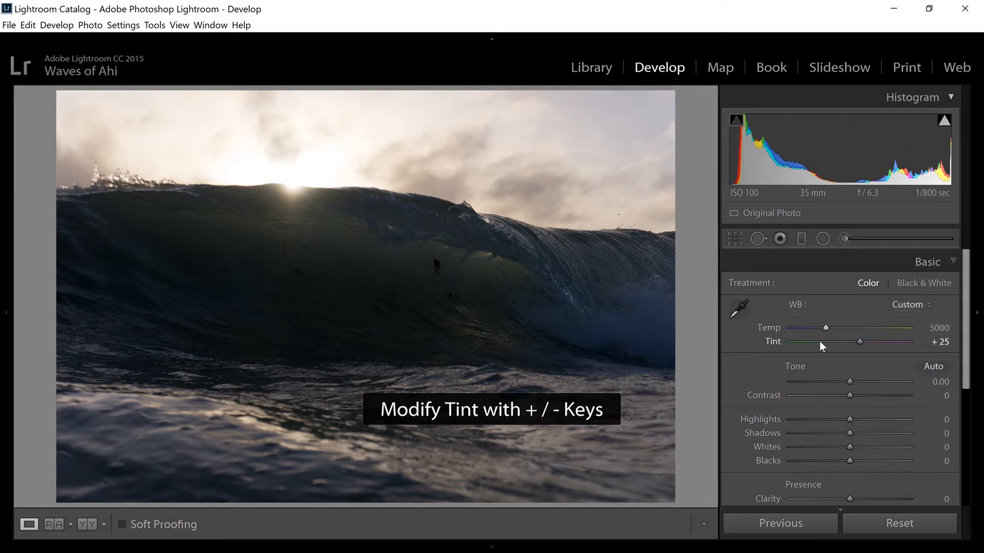
pyautogui.click(915, 307)
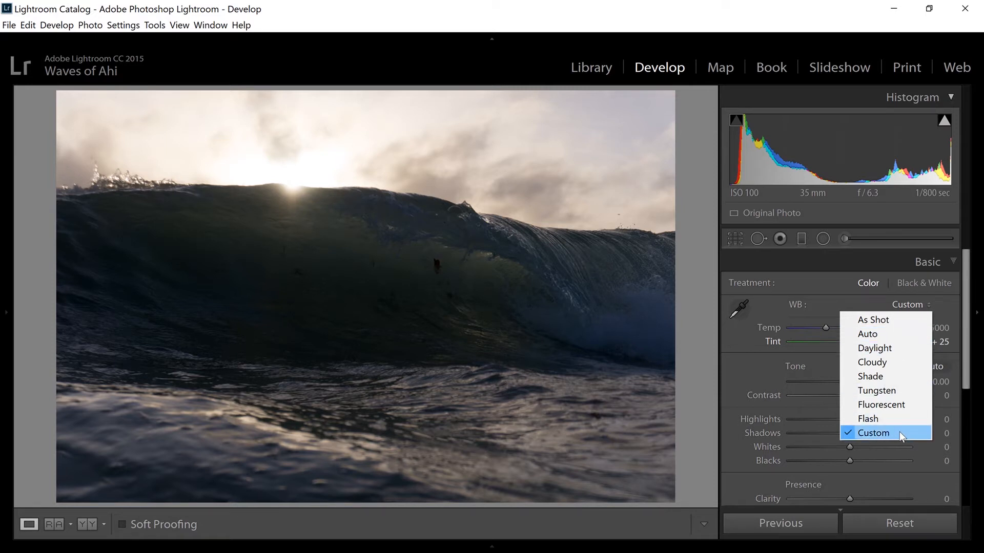
pyautogui.click(775, 329)
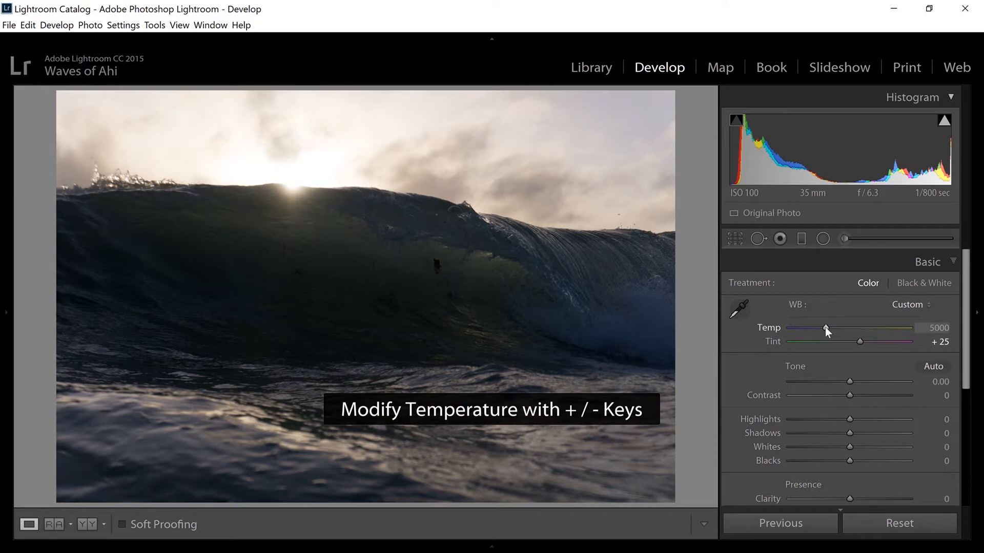
# - Try Temp at 2000 and 50000, reset it, and try a Tint of +52 with a warmer Temp
pyautogui.moveTo(825, 327); pyautogui.dragTo(783, 335)
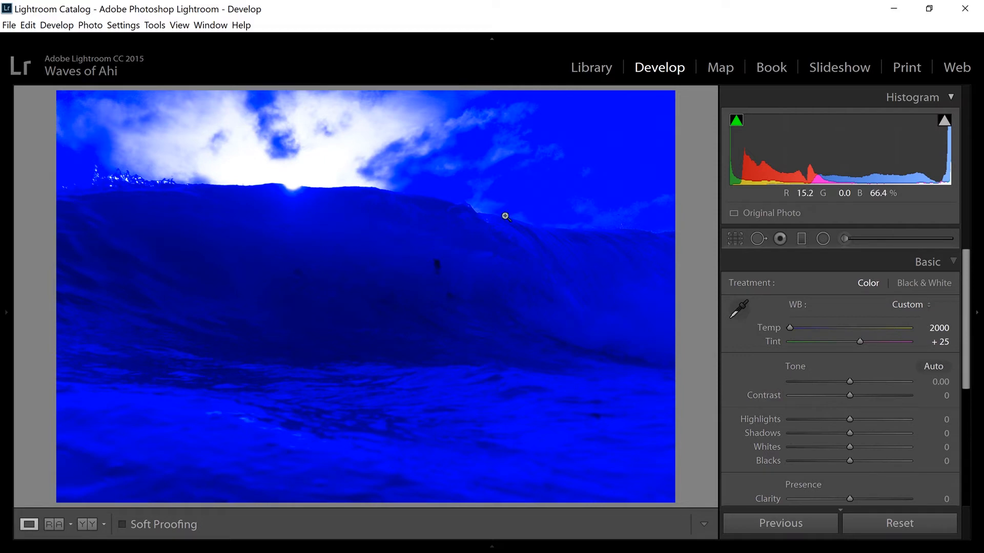
pyautogui.moveTo(791, 327); pyautogui.dragTo(916, 332)
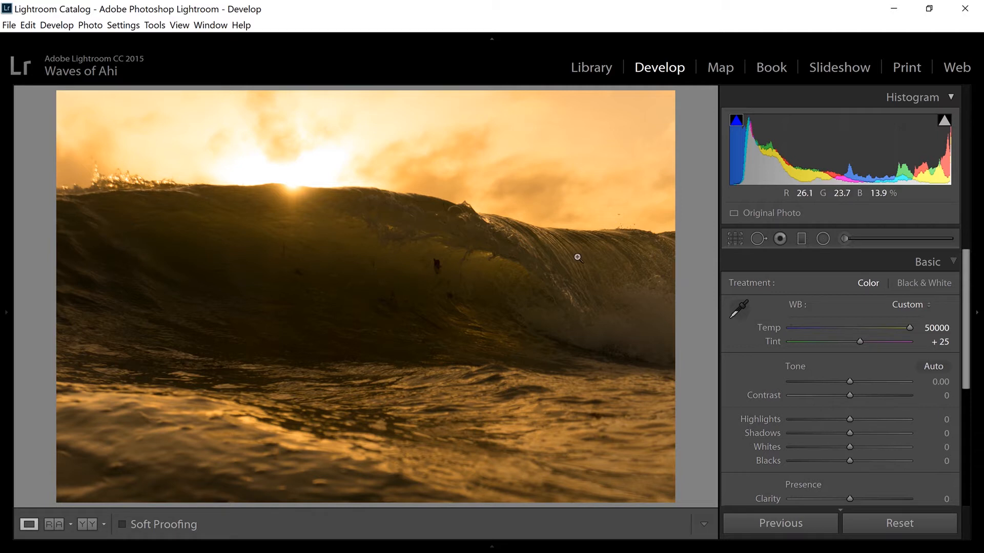
pyautogui.doubleClick(910, 327)
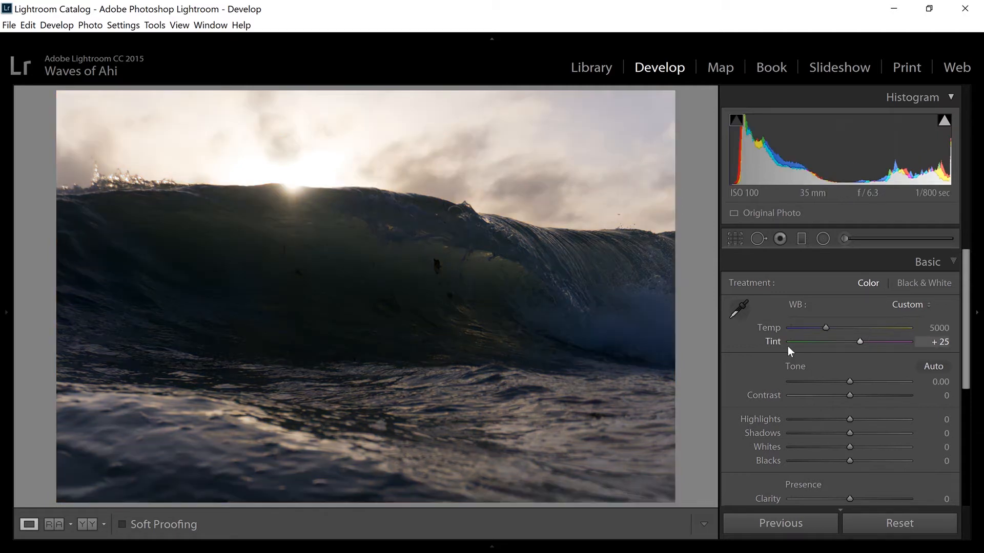
pyautogui.moveTo(858, 343)
pyautogui.mouseDown()
pyautogui.moveTo(778, 347)
pyautogui.moveTo(920, 347)
pyautogui.moveTo(870, 344)
pyautogui.mouseUp()
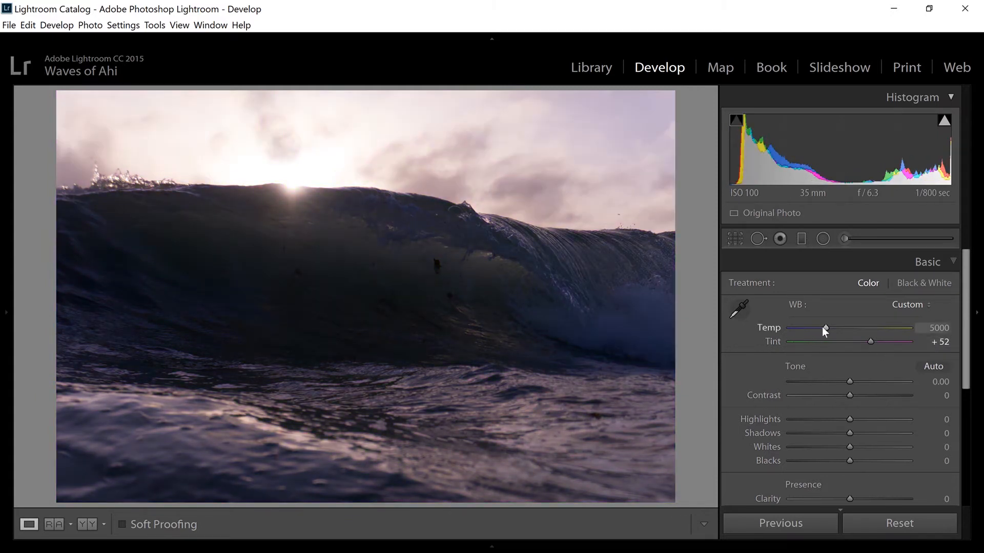
pyautogui.moveTo(825, 328); pyautogui.dragTo(846, 334)
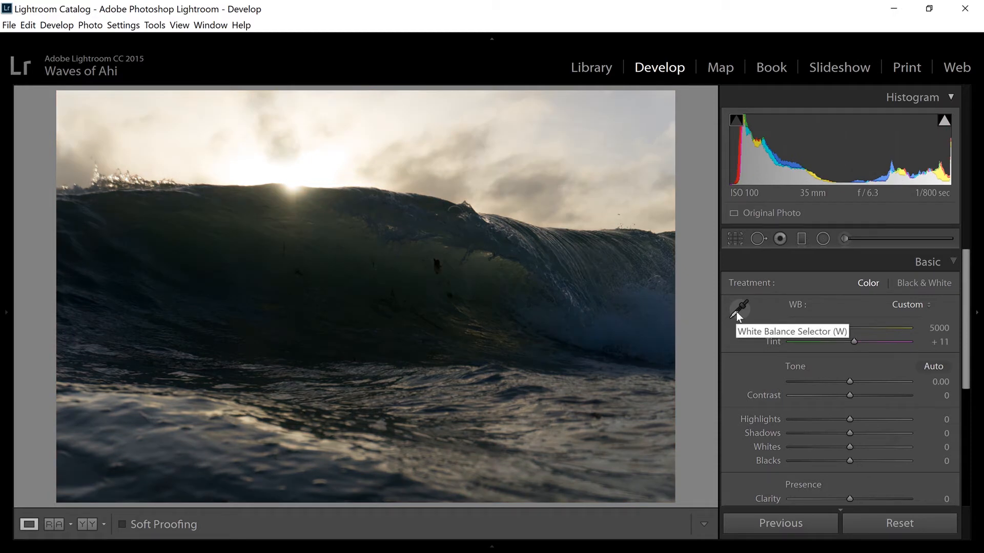
# - Sample a neutral target on the wave with the White Balance Selector, and reset Temp and Tint to their original values
pyautogui.click(737, 311)
pyautogui.click(741, 307)
pyautogui.click(742, 307)
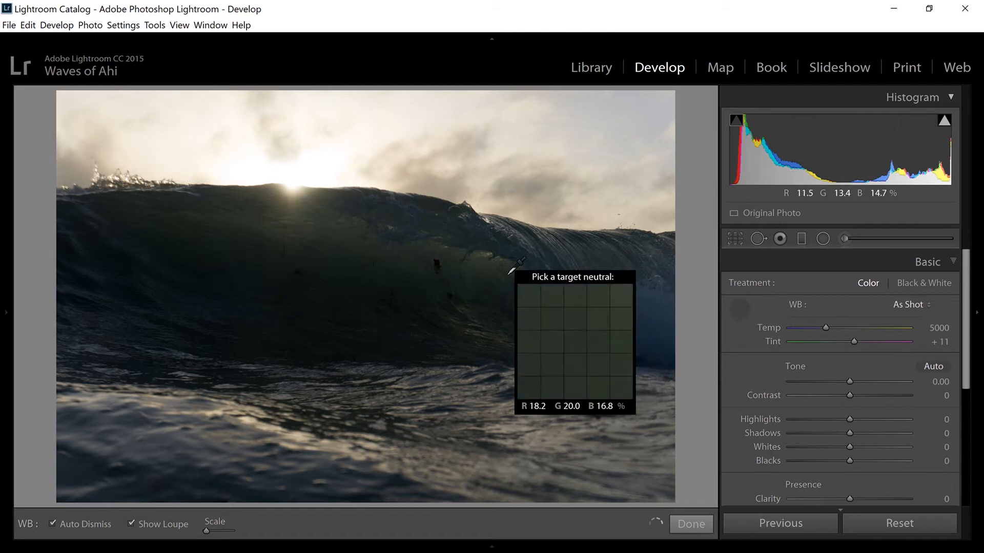
pyautogui.click(472, 265)
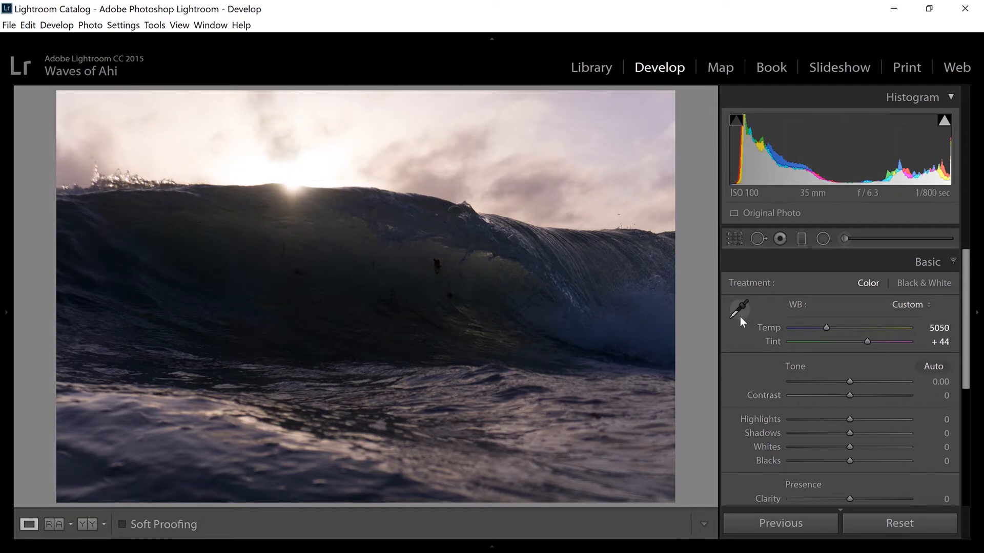
pyautogui.doubleClick(767, 327)
pyautogui.doubleClick(773, 343)
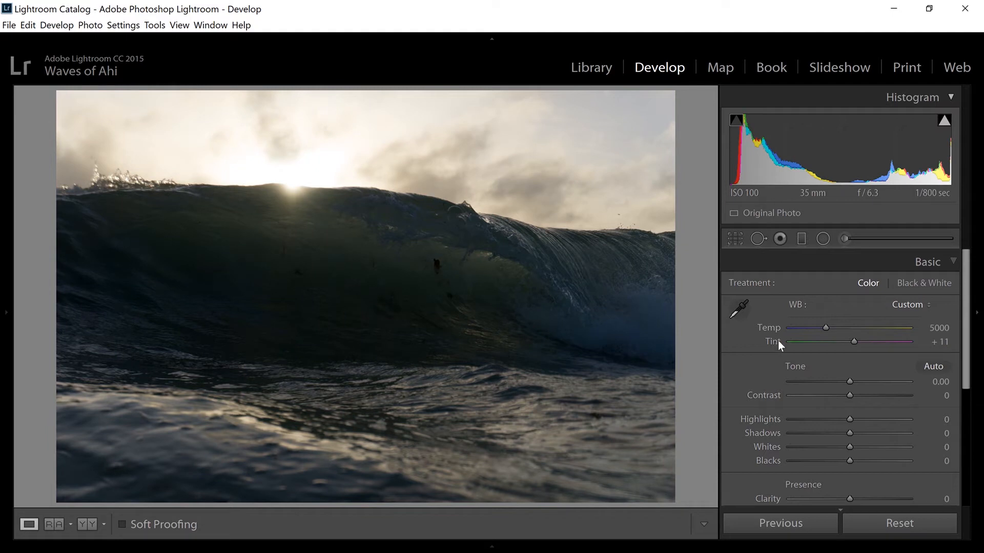
# - Try Exposure at +5.00 and -5.00 with the clipping warnings hidden, and set it back to 0
pyautogui.scroll(-3, 767, 330)
pyautogui.scroll(1, 755, 358)
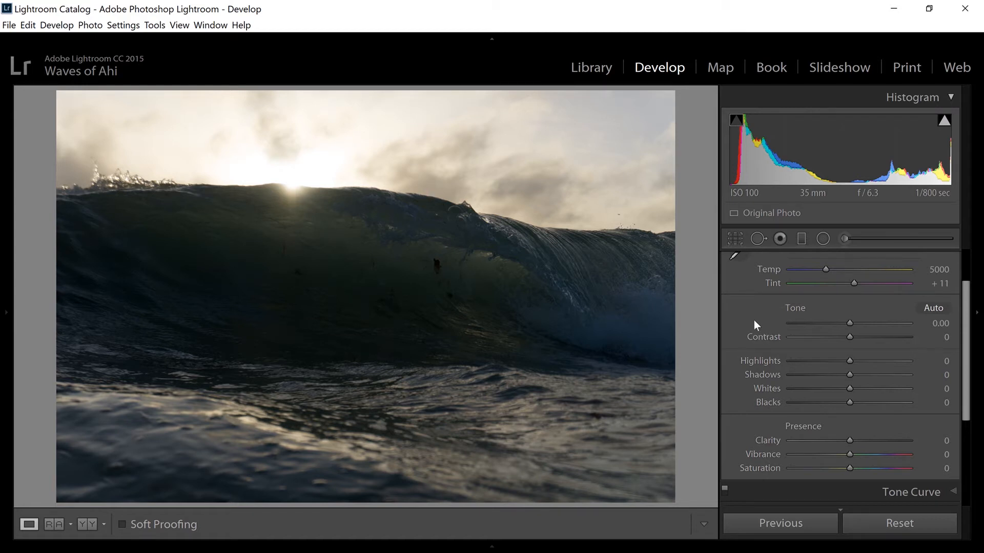
pyautogui.moveTo(849, 324); pyautogui.dragTo(945, 331)
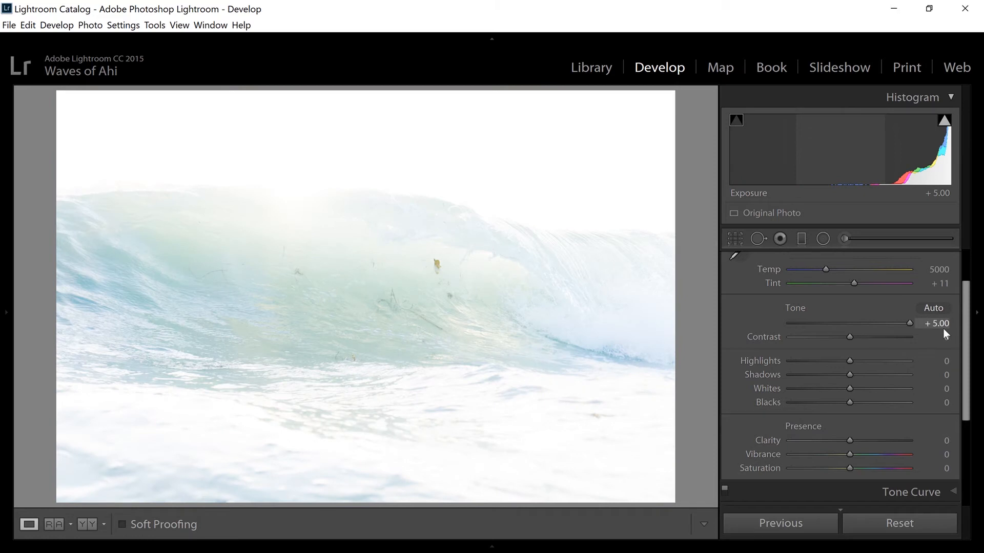
pyautogui.moveTo(946, 333); pyautogui.dragTo(748, 339)
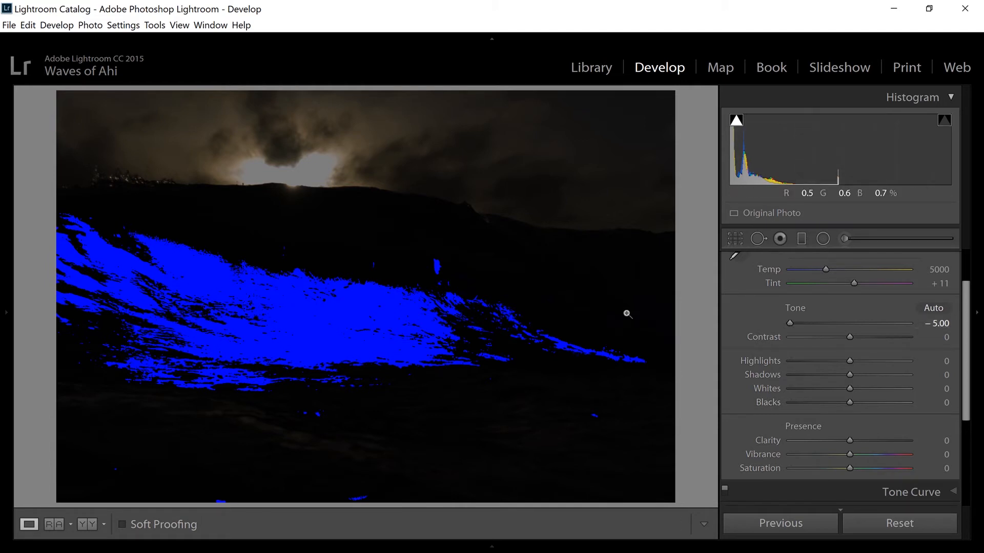
pyautogui.press('j')
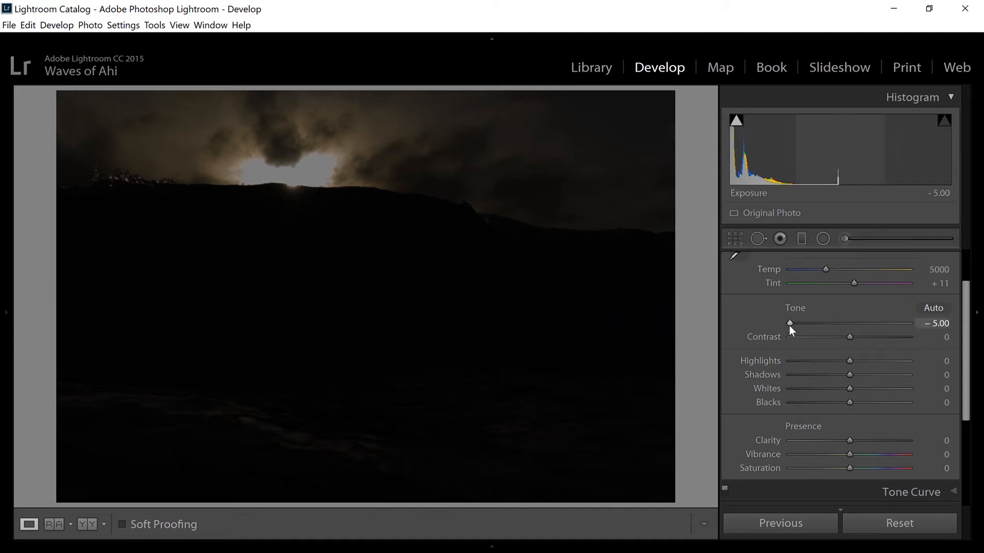
pyautogui.moveTo(791, 323); pyautogui.dragTo(852, 327)
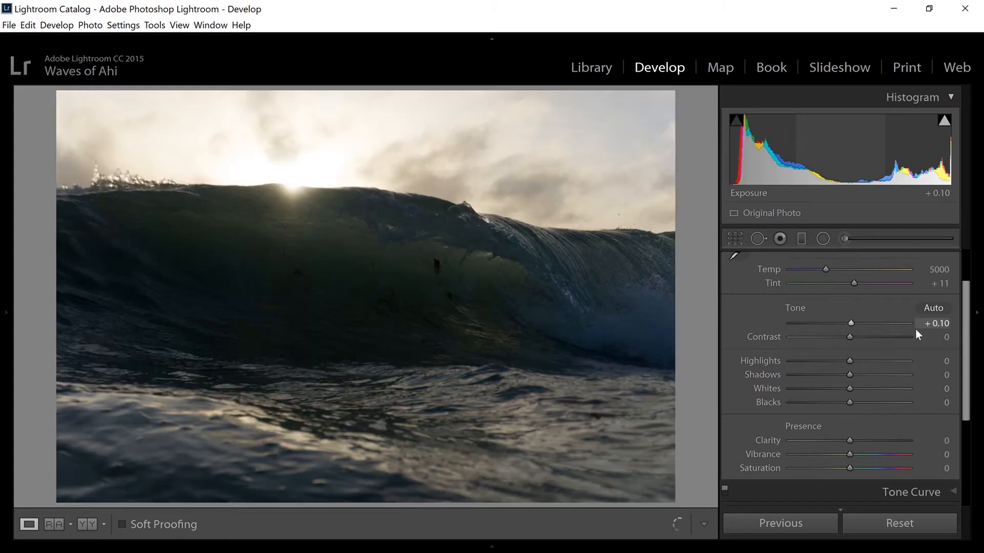
pyautogui.click(936, 324)
pyautogui.doubleClick(936, 324)
pyautogui.write('0')
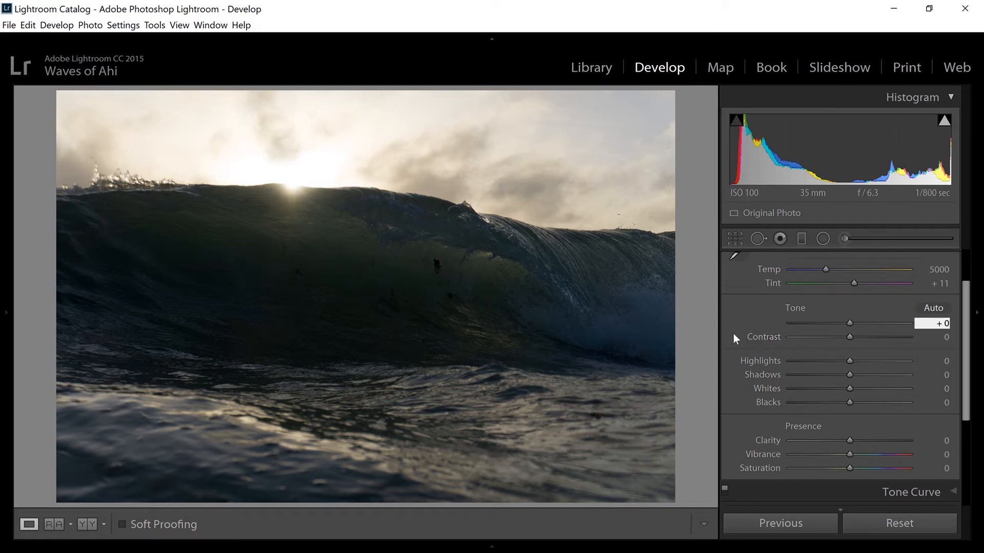
# - Try Contrast at -100 and +100 and Highlights at -47, resetting each to its default
pyautogui.moveTo(850, 338); pyautogui.dragTo(760, 342)
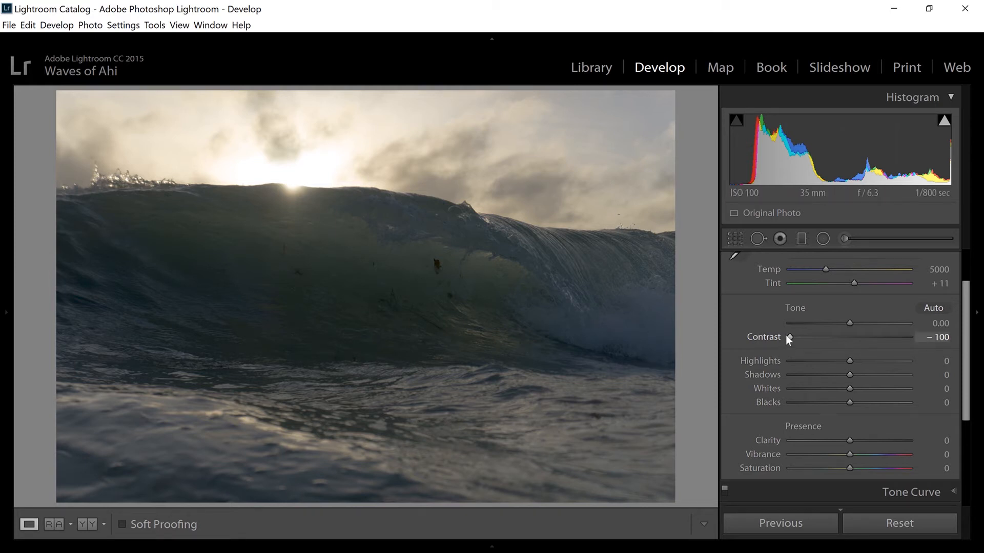
pyautogui.moveTo(789, 337); pyautogui.dragTo(915, 342)
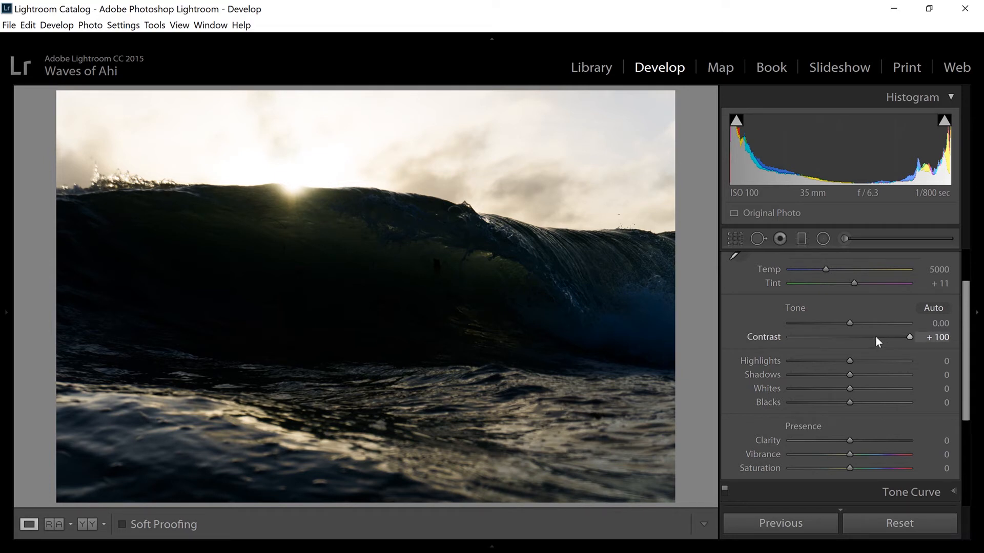
pyautogui.doubleClick(763, 336)
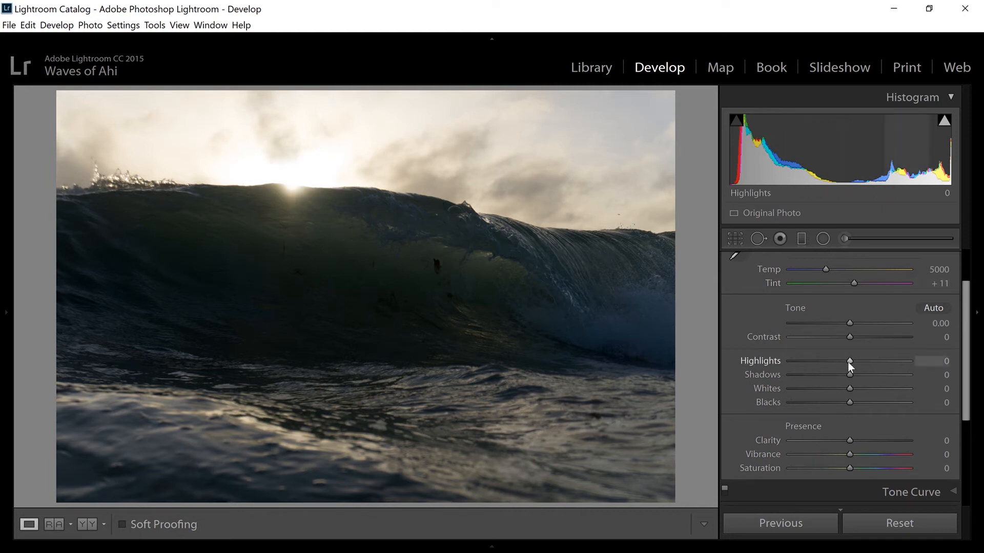
pyautogui.moveTo(848, 361); pyautogui.dragTo(820, 367)
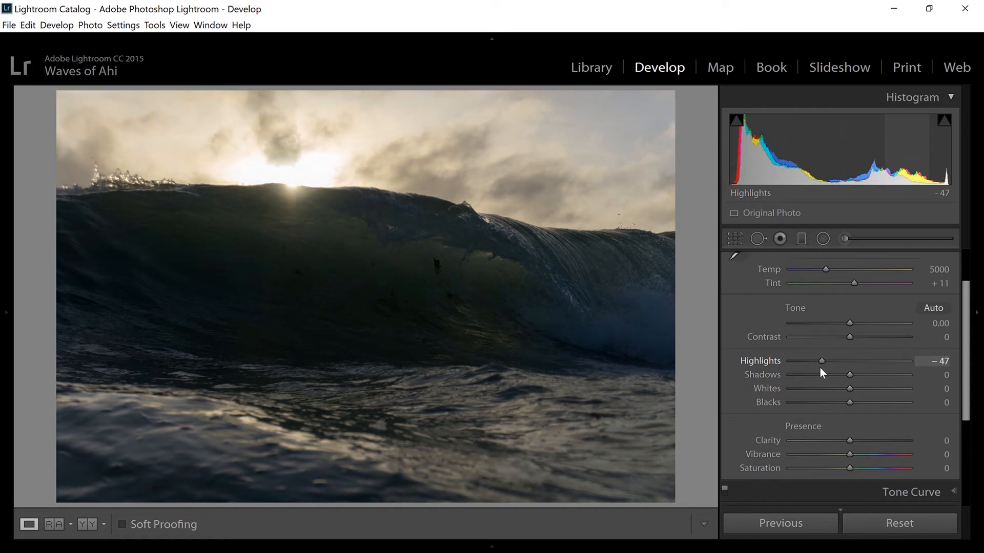
pyautogui.doubleClick(758, 362)
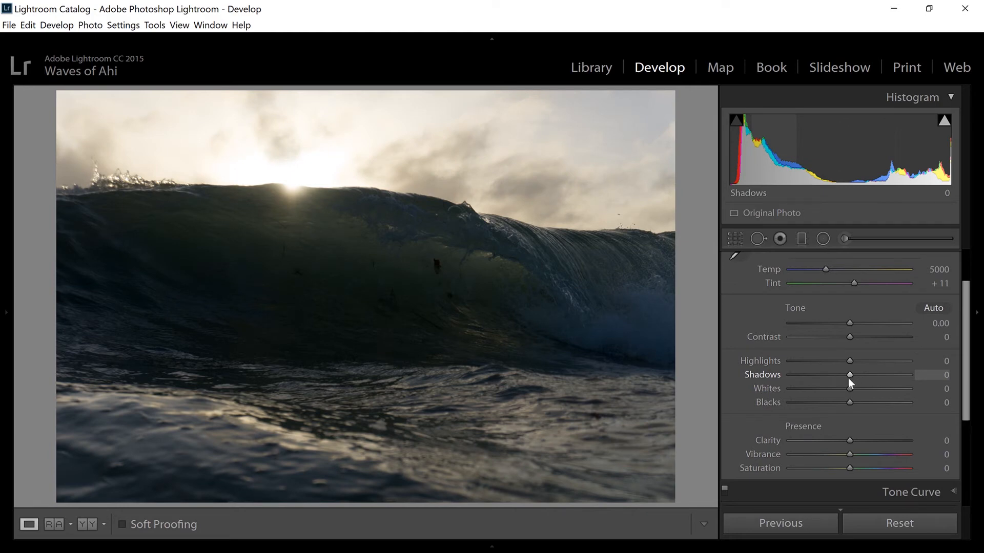
# - Try Shadows at +100, -100 and +29 and Highlights at -39, and reset both
pyautogui.moveTo(850, 376); pyautogui.dragTo(913, 374)
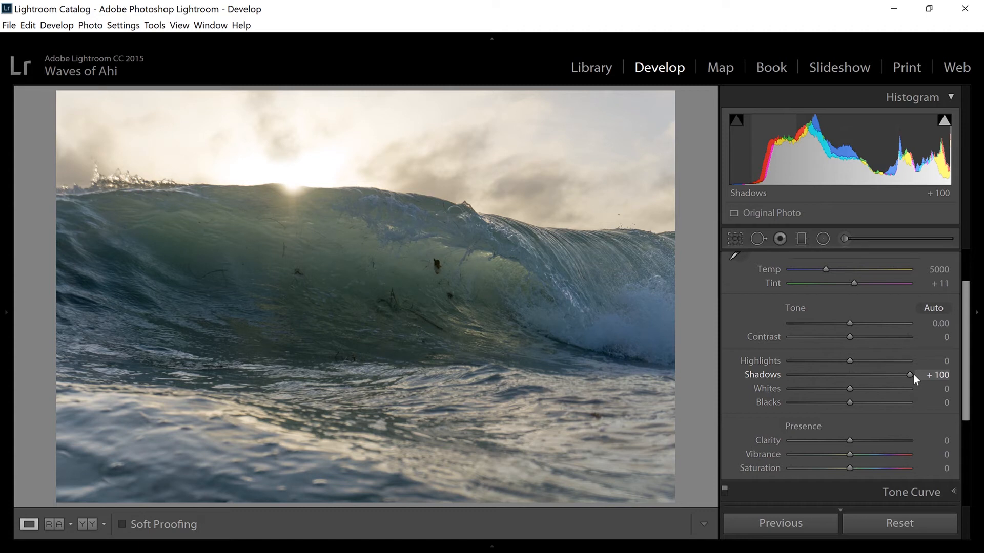
pyautogui.moveTo(913, 374); pyautogui.dragTo(786, 383)
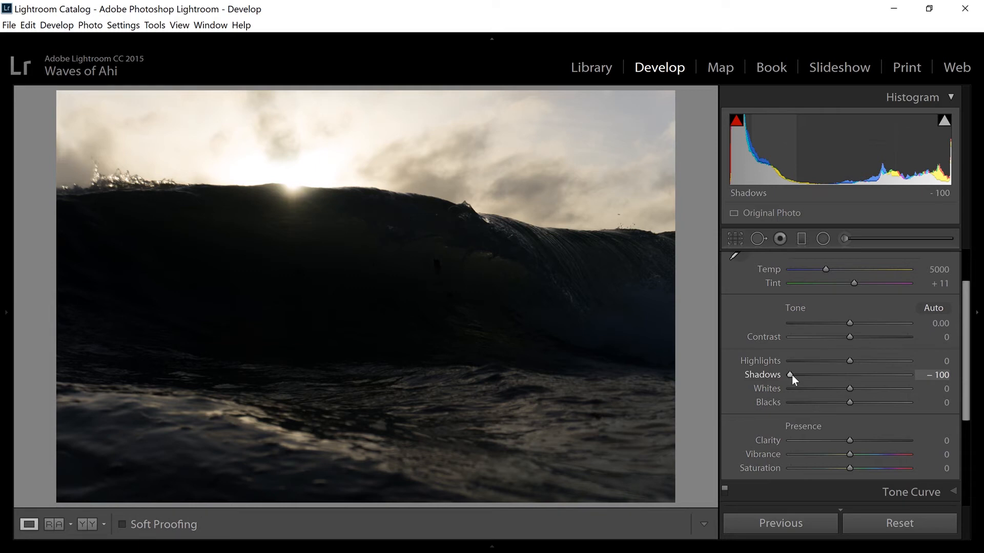
pyautogui.moveTo(791, 375); pyautogui.dragTo(869, 377)
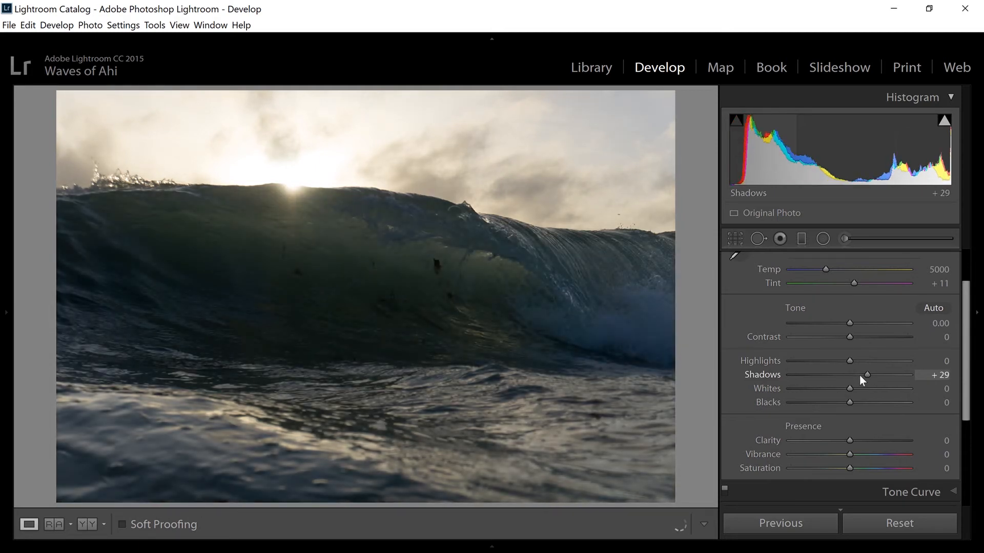
pyautogui.moveTo(849, 363); pyautogui.dragTo(825, 364)
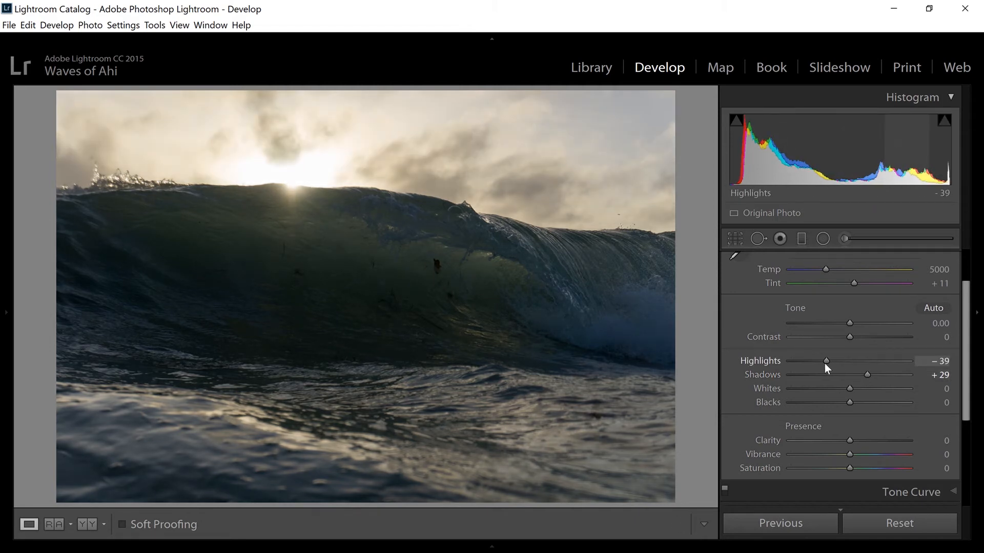
pyautogui.doubleClick(780, 359)
pyautogui.doubleClick(777, 372)
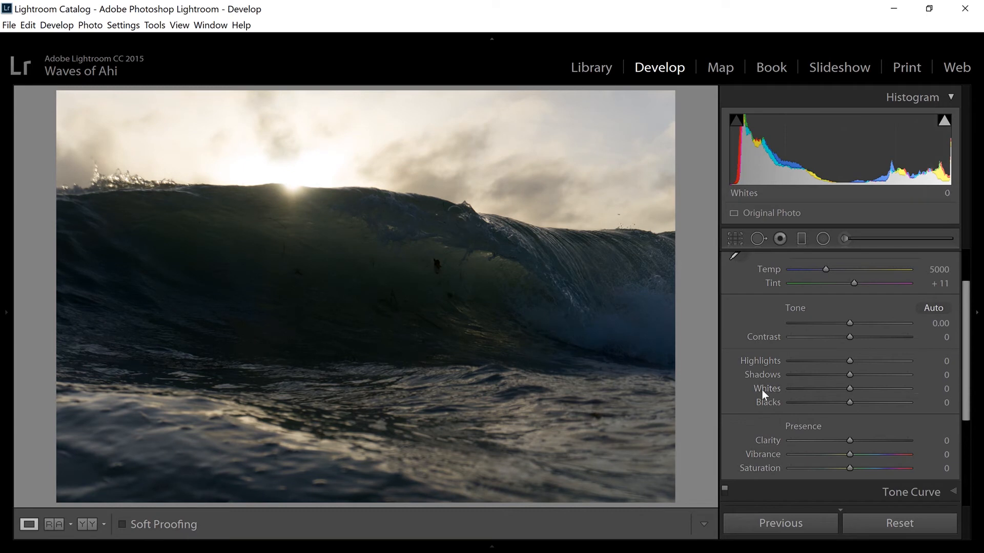
# - Auto-set Whites and Blacks, try them at -85 and -49, and reset both
pyautogui.press('shift')
pyautogui.keyDown('shift'); pyautogui.doubleClick(769, 389); pyautogui.keyUp('shift')
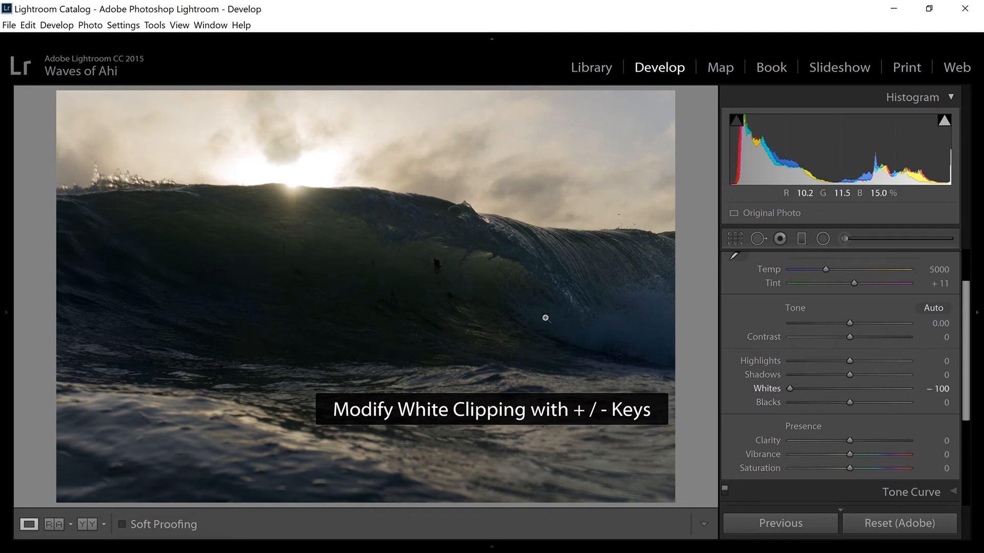
pyautogui.keyDown('shift'); pyautogui.doubleClick(767, 404); pyautogui.keyUp('shift')
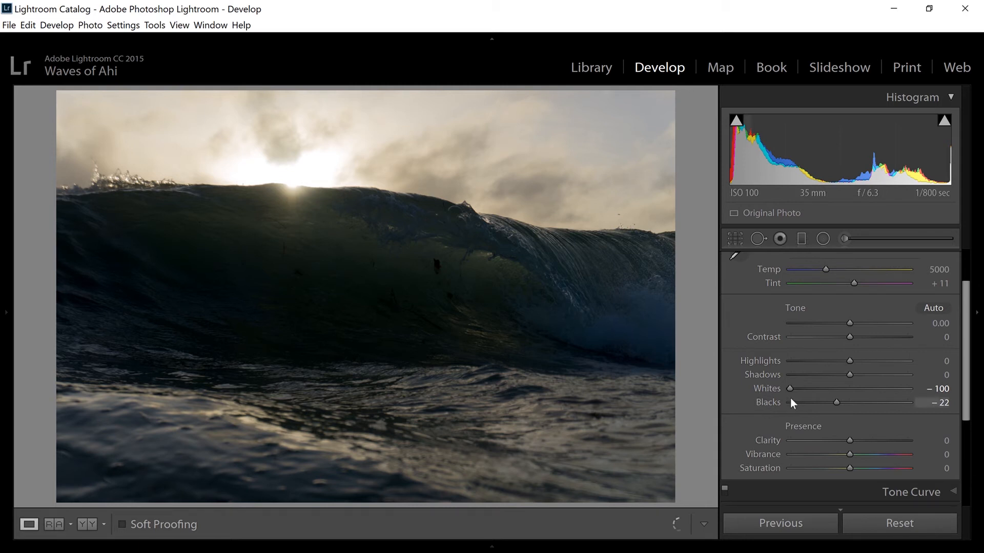
pyautogui.moveTo(791, 386); pyautogui.dragTo(810, 401)
pyautogui.click(819, 402)
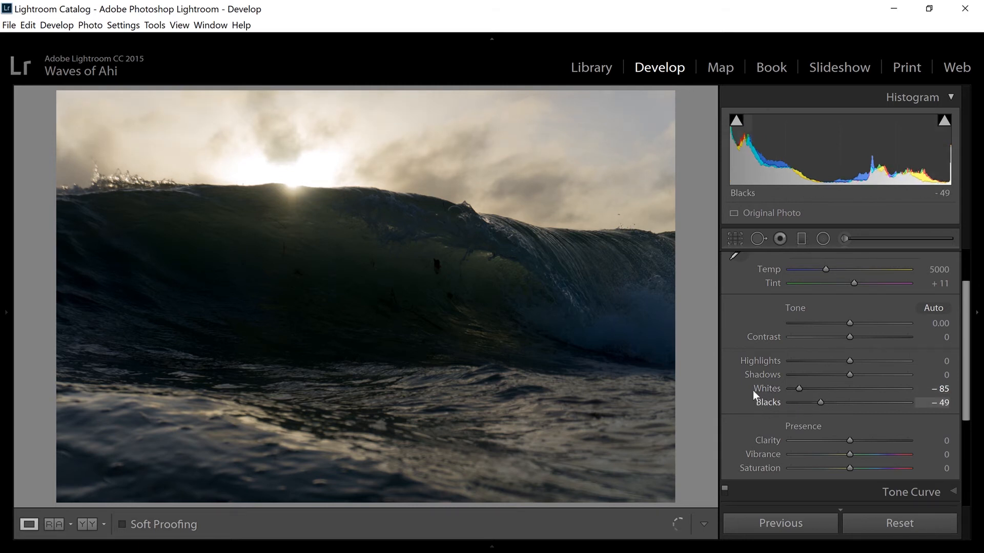
pyautogui.doubleClick(770, 401)
pyautogui.doubleClick(776, 388)
# - Raise Whites to +100
pyautogui.scroll(-1, 814, 366)
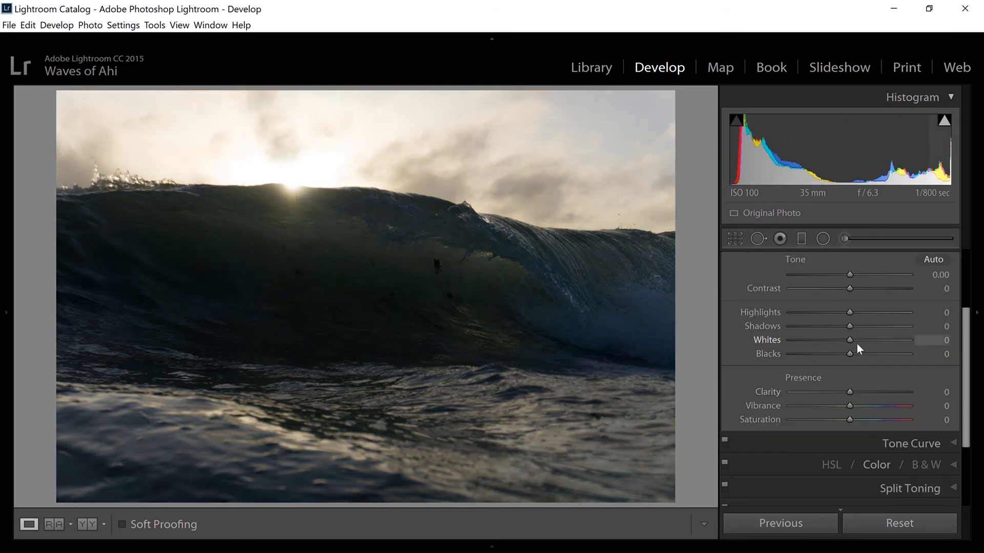
pyautogui.moveTo(851, 340); pyautogui.dragTo(970, 347)
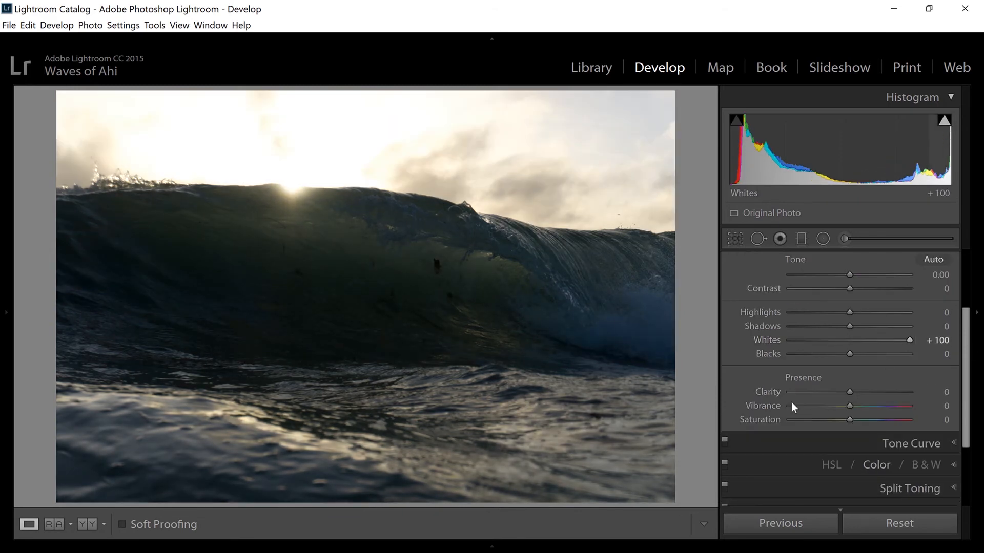
# - Try Whites at -100 and a raised Blacks setting, resetting each to its default
pyautogui.scroll(1, 788, 400)
pyautogui.moveTo(911, 352); pyautogui.dragTo(733, 358)
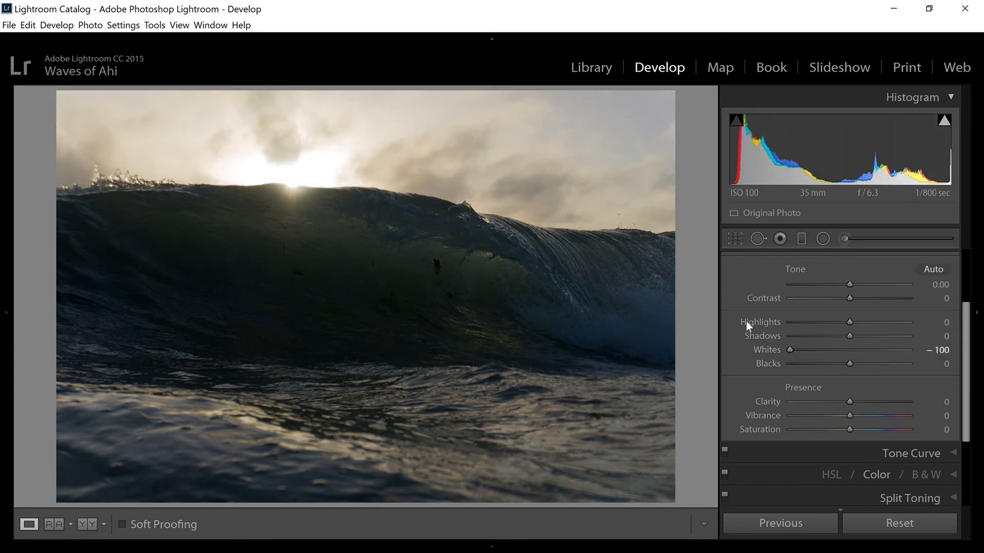
pyautogui.doubleClick(764, 347)
pyautogui.moveTo(838, 363); pyautogui.dragTo(913, 364)
pyautogui.doubleClick(765, 365)
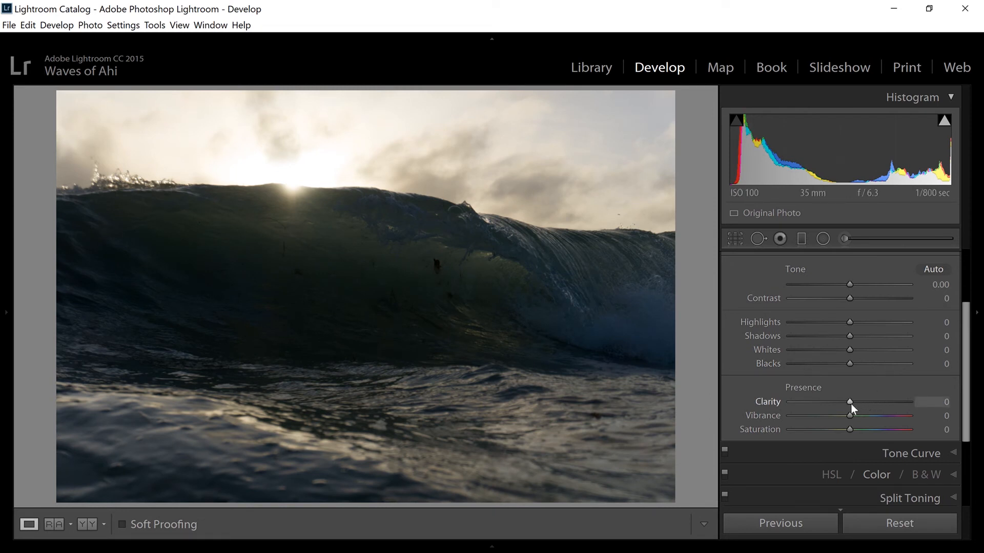
# - Try Clarity at -100, +100 and +35, and reset it to its default
pyautogui.moveTo(850, 404); pyautogui.dragTo(783, 401)
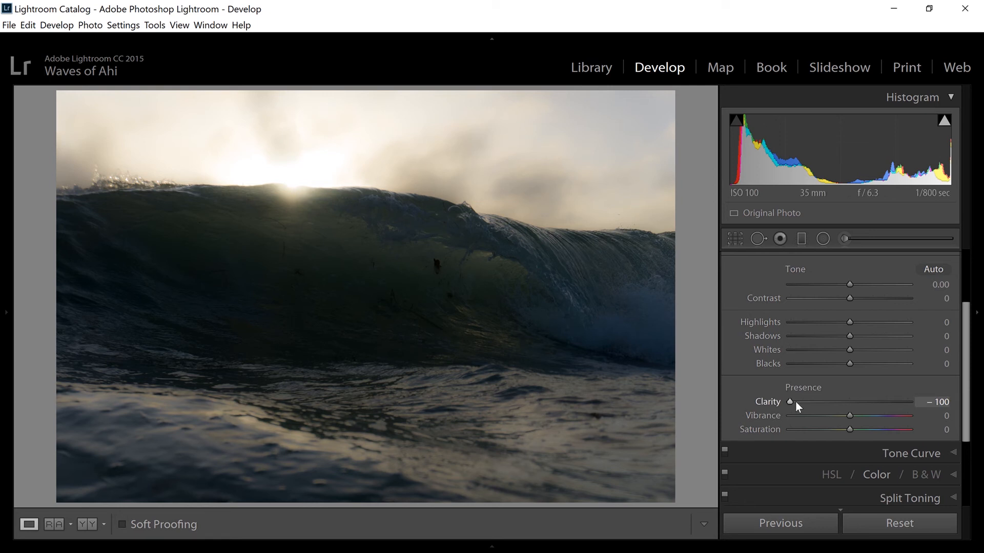
pyautogui.moveTo(791, 404); pyautogui.dragTo(912, 404)
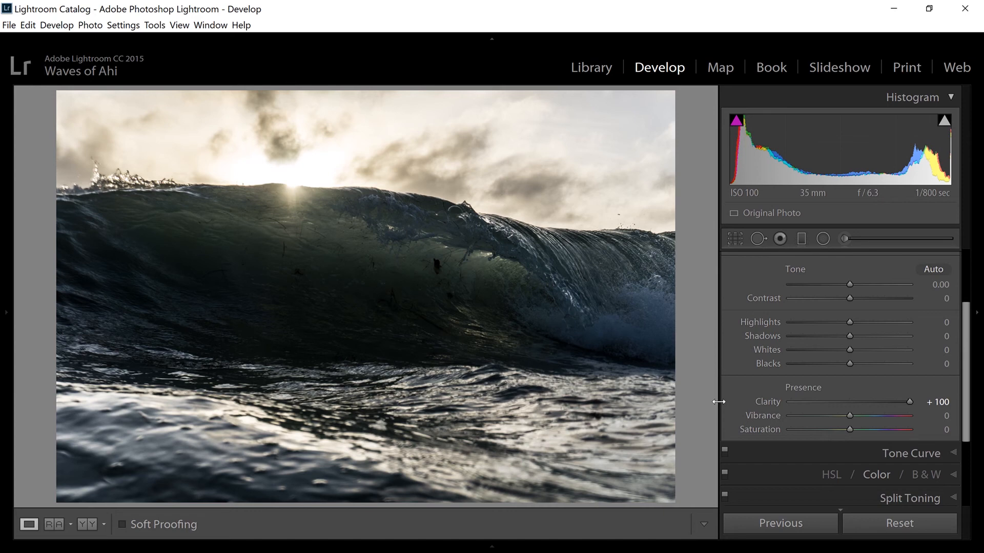
pyautogui.moveTo(875, 403); pyautogui.dragTo(871, 408)
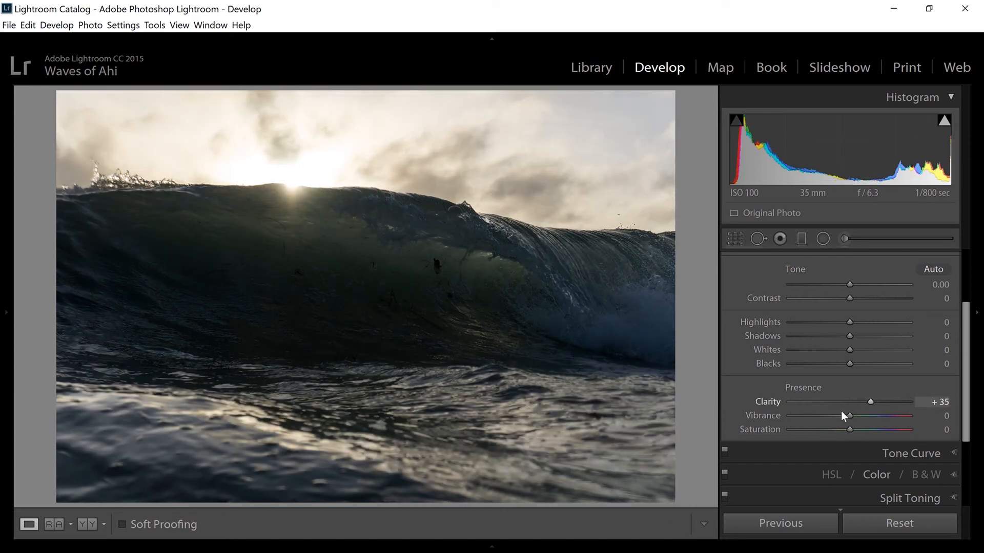
pyautogui.doubleClick(773, 401)
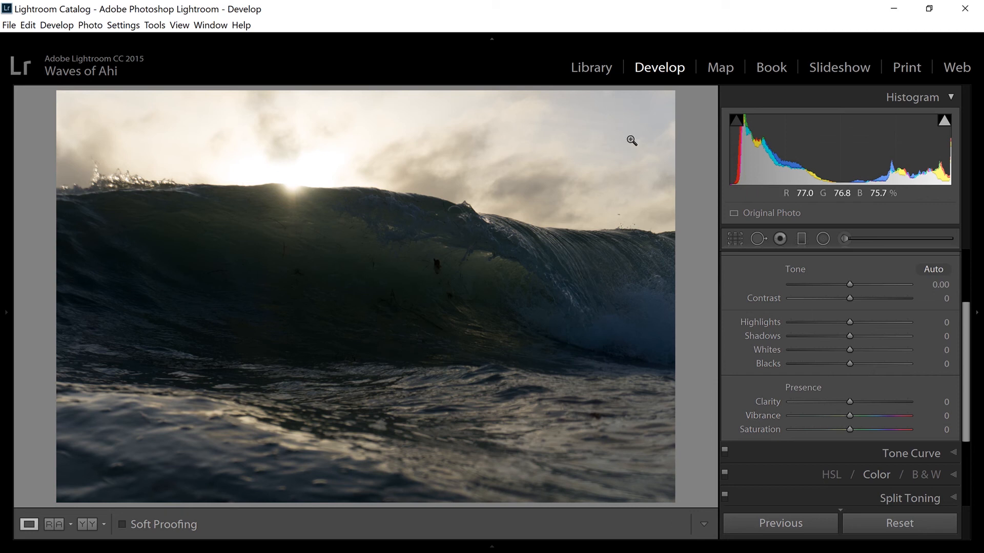
# - Try Vibrance at +100, reset it, and repeat the increase and reset
pyautogui.moveTo(850, 415); pyautogui.dragTo(922, 419)
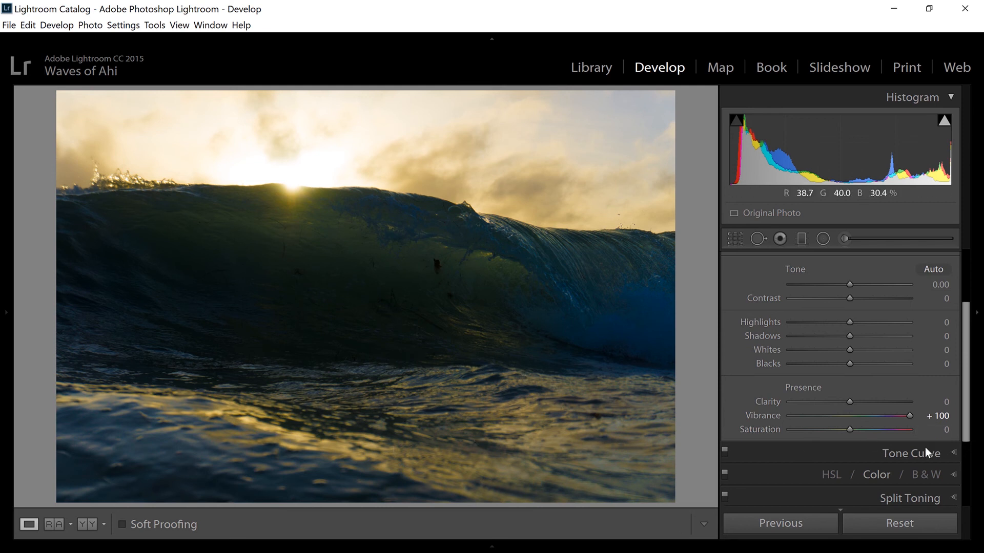
pyautogui.doubleClick(764, 413)
pyautogui.moveTo(882, 416); pyautogui.dragTo(922, 415)
pyautogui.doubleClick(766, 414)
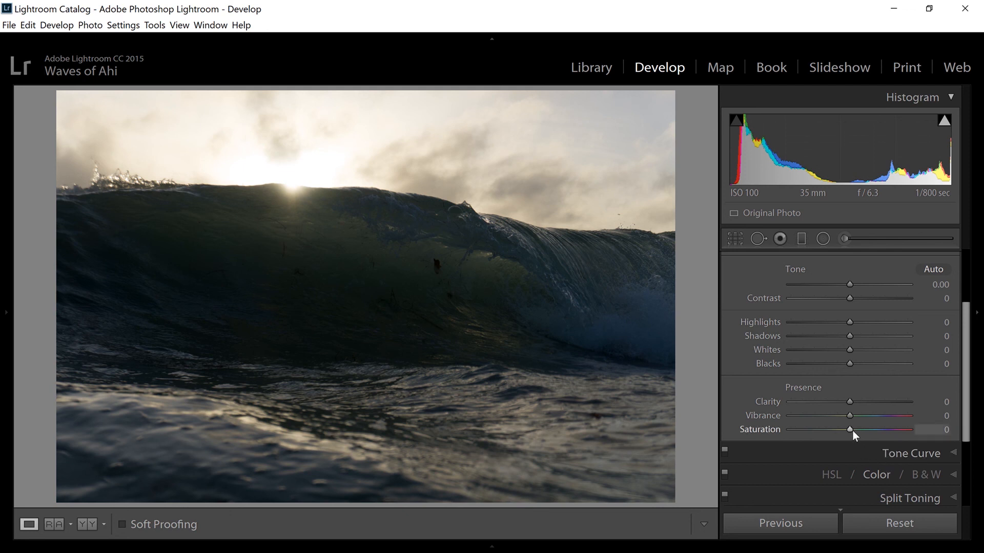
# - Raise Saturation to +100
pyautogui.moveTo(850, 430); pyautogui.dragTo(956, 438)
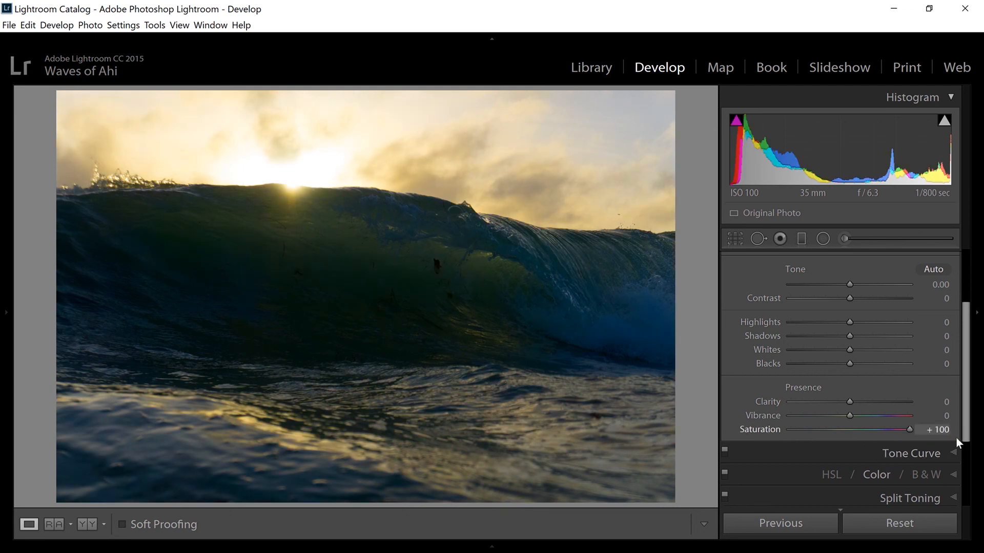